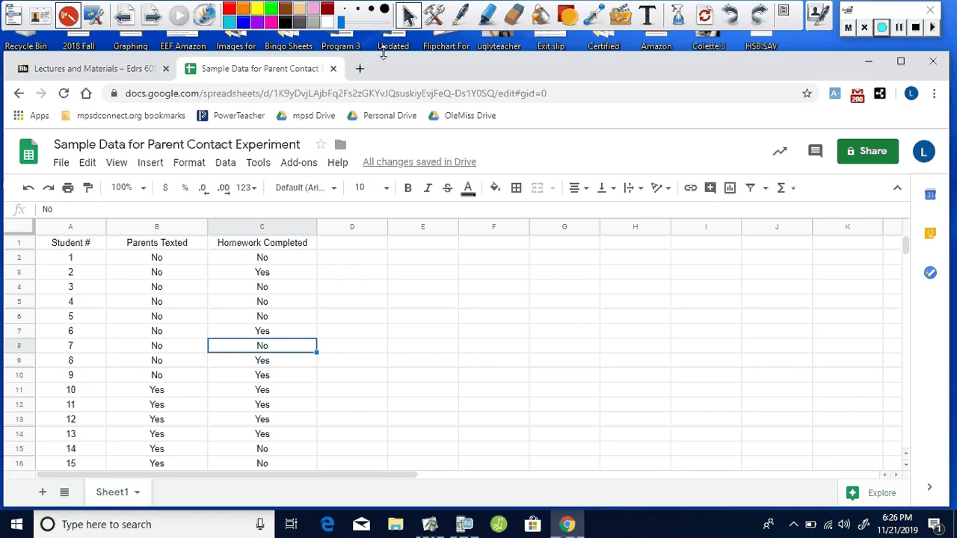
Extend the browser window upward to just below the annotation toolbar.
{"action": "left_click_drag", "start_coordinate": [386, 53], "coordinate": [386, 40]}
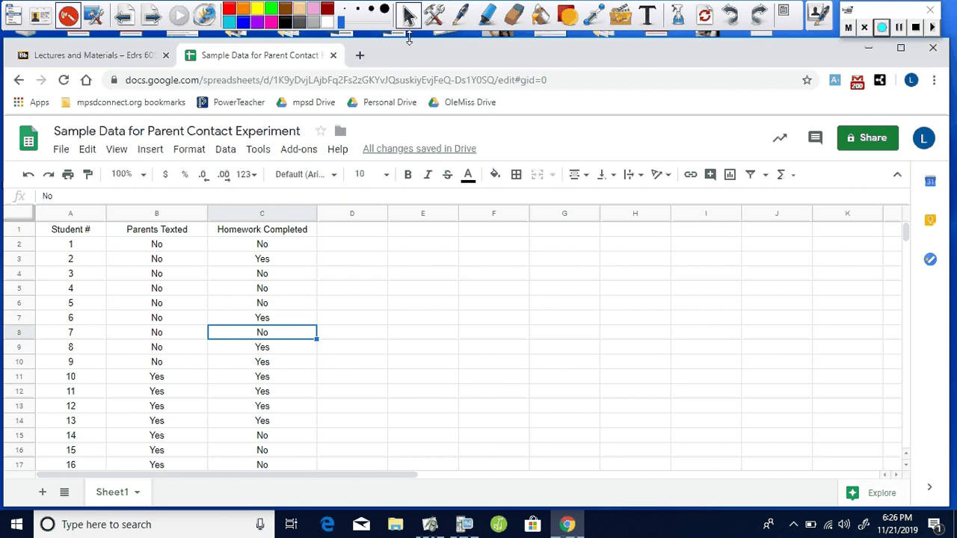
{"action": "left_click_drag", "start_coordinate": [408, 38], "coordinate": [409, 34]}
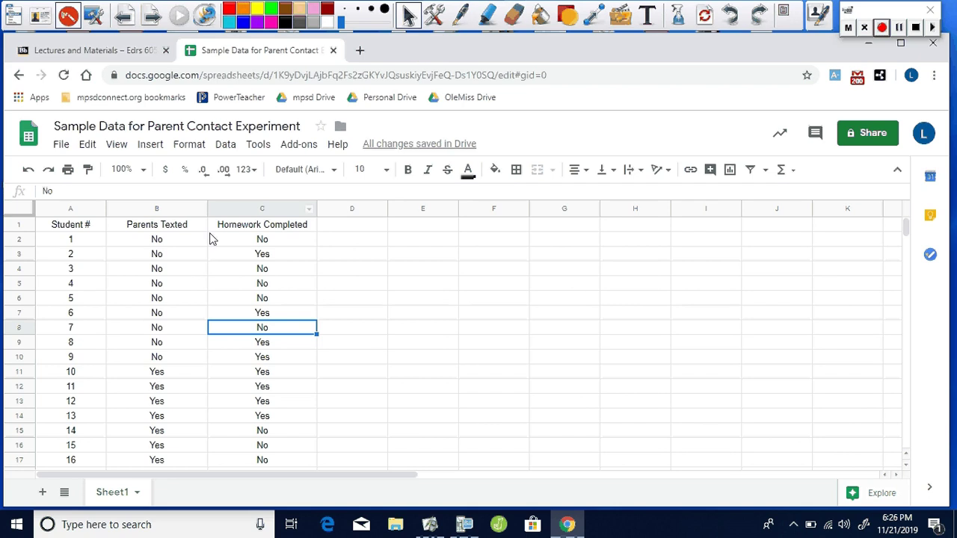
Examine the sample data sheet's Student #, Parents Texted and Homework Completed columns.
{"action": "left_click", "coordinate": [180, 229]}
{"action": "left_click", "coordinate": [101, 229]}
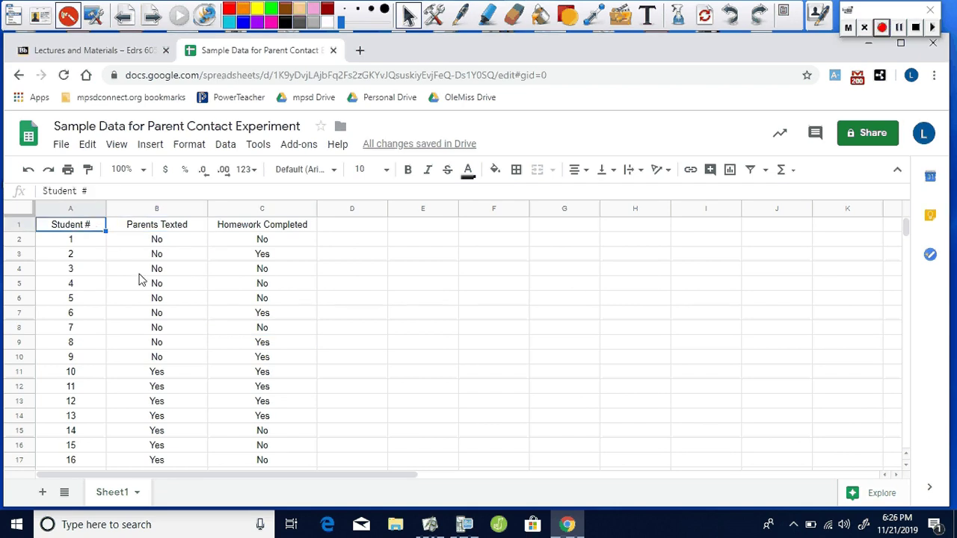
{"action": "scroll", "coordinate": [142, 278], "scroll_direction": "down", "scroll_amount": 1}
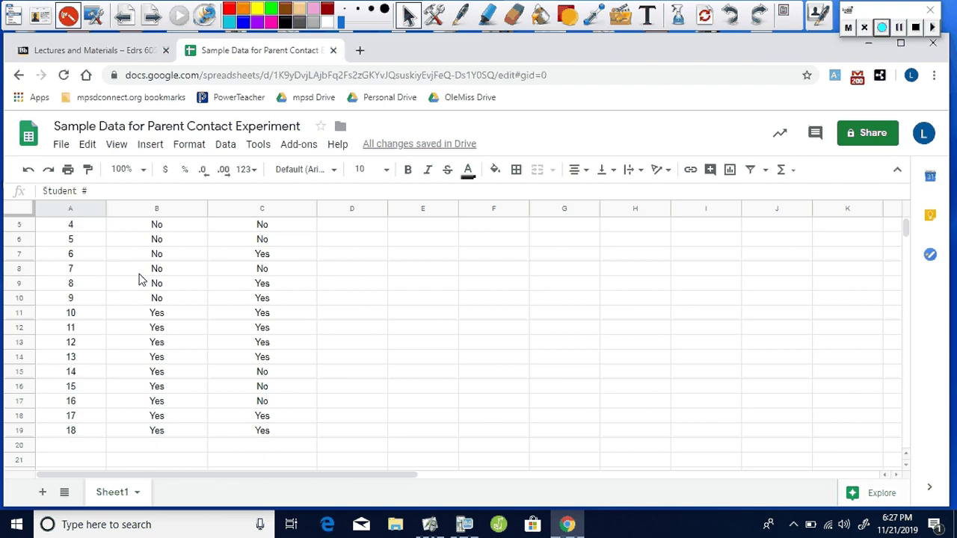
{"action": "scroll", "coordinate": [142, 278], "scroll_direction": "up", "scroll_amount": 1}
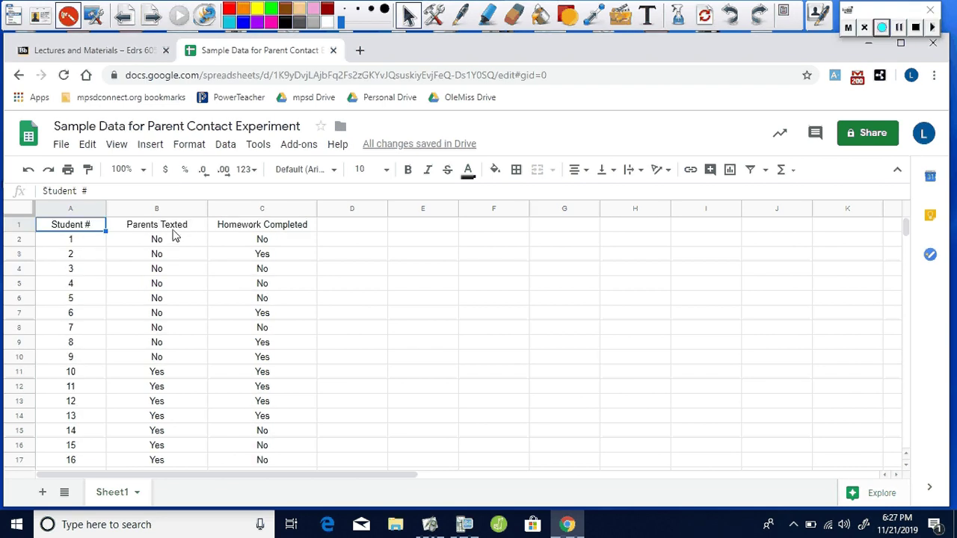
{"action": "scroll", "coordinate": [166, 319], "scroll_direction": "down", "scroll_amount": 1}
{"action": "scroll", "coordinate": [166, 319], "scroll_direction": "up", "scroll_amount": 1}
{"action": "left_click", "coordinate": [166, 241]}
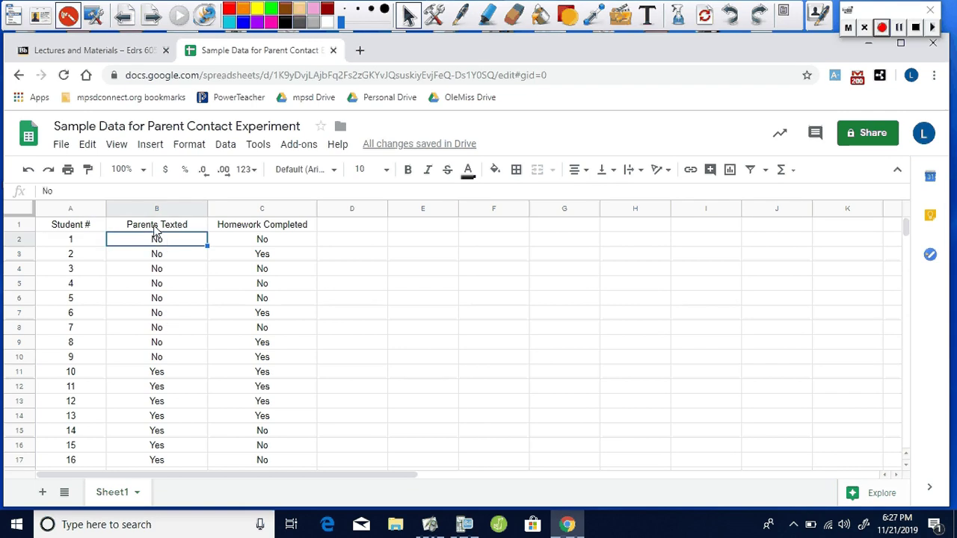
{"action": "left_click", "coordinate": [282, 241]}
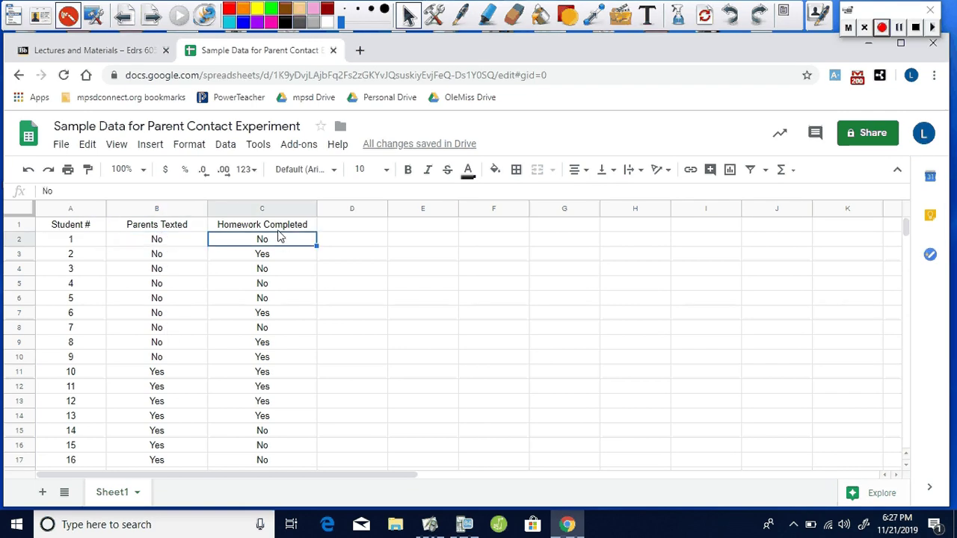
Read through the Parents Texted entries, starting from student 1.
{"action": "left_click", "coordinate": [177, 248]}
{"action": "key", "text": "Down"}
{"action": "key", "text": "Down"}
{"action": "key", "text": "Down"}
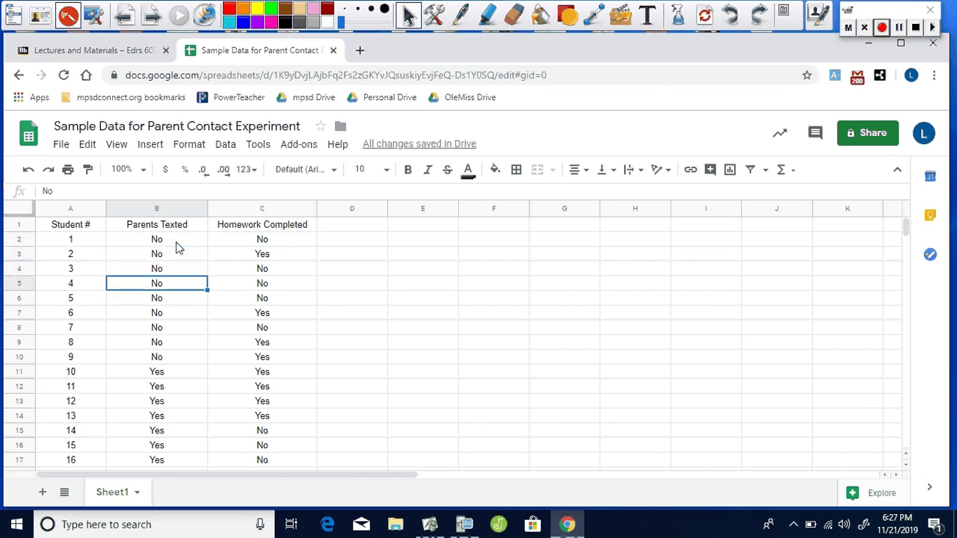
{"action": "scroll", "coordinate": [177, 339], "scroll_direction": "down", "scroll_amount": 1}
{"action": "scroll", "coordinate": [177, 340], "scroll_direction": "up", "scroll_amount": 1}
{"action": "scroll", "coordinate": [177, 339], "scroll_direction": "down", "scroll_amount": 2}
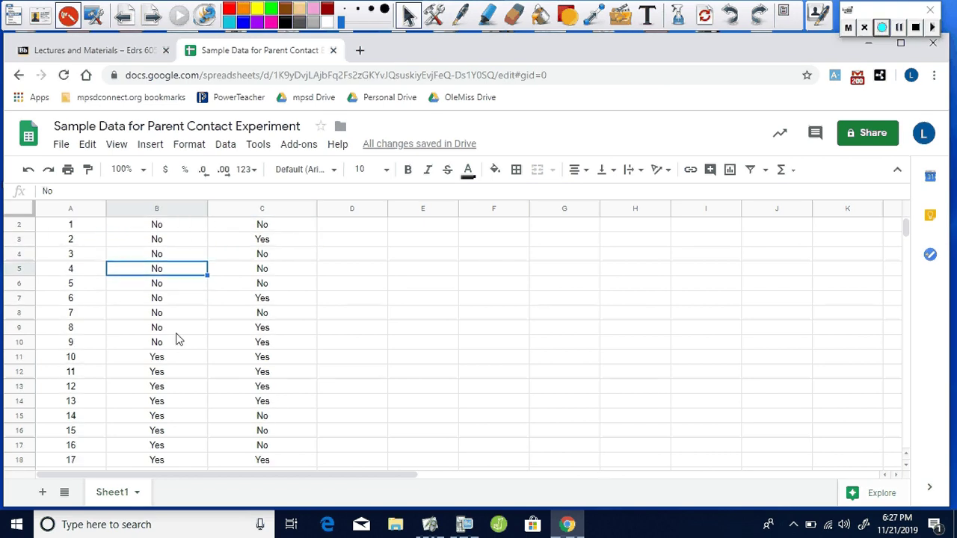
{"action": "scroll", "coordinate": [178, 340], "scroll_direction": "up", "scroll_amount": 2}
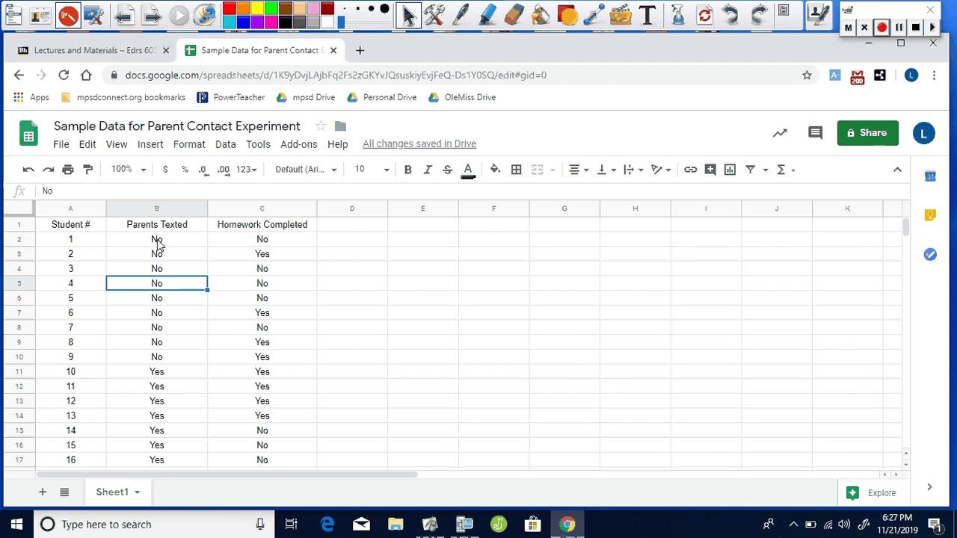
{"action": "scroll", "coordinate": [145, 294], "scroll_direction": "down", "scroll_amount": 1}
{"action": "scroll", "coordinate": [145, 293], "scroll_direction": "up", "scroll_amount": 1}
Review the Homework Completed entries for the students whose parents were not texted.
{"action": "left_click", "coordinate": [260, 236]}
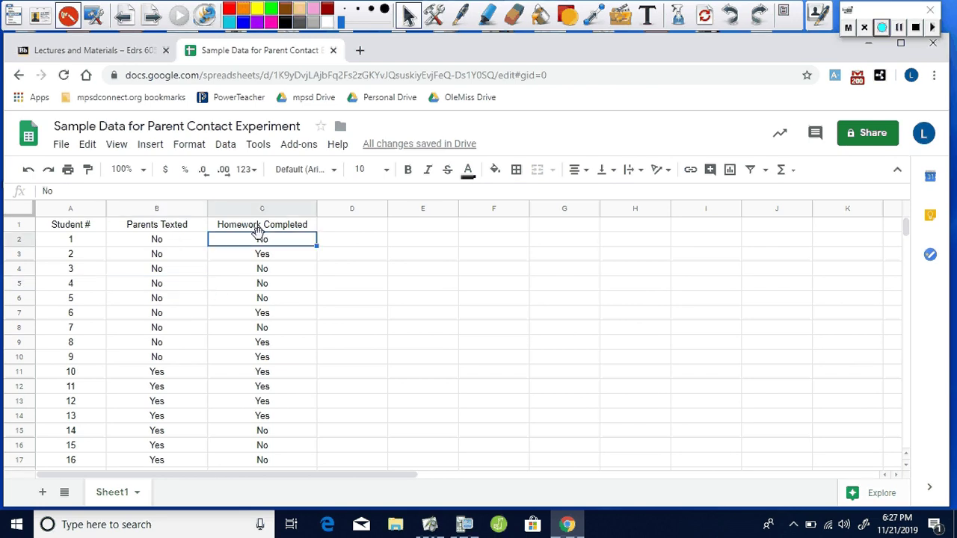
{"action": "key", "text": "Up"}
{"action": "key", "text": "Down"}
{"action": "key", "text": "Down"}
{"action": "key", "text": "Down"}
{"action": "key", "text": "Down"}
{"action": "key", "text": "Down"}
{"action": "key", "text": "Down"}
{"action": "key", "text": "Down"}
{"action": "key", "text": "Down"}
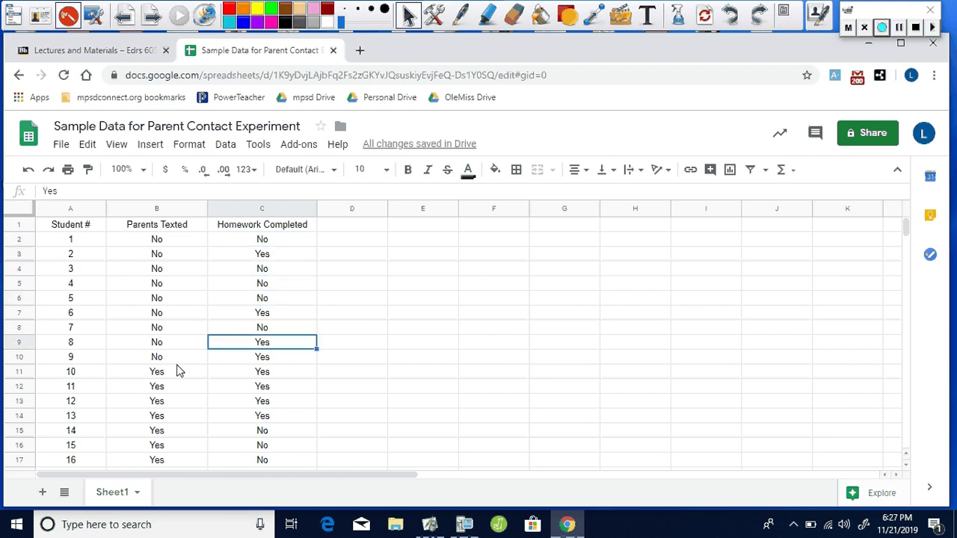
Review the Parents Texted entries from student 10 to the end of the data.
{"action": "left_click", "coordinate": [167, 379]}
{"action": "key", "text": "Down"}
{"action": "key", "text": "Down"}
{"action": "key", "text": "Down"}
{"action": "key", "text": "Down"}
{"action": "key", "text": "Down"}
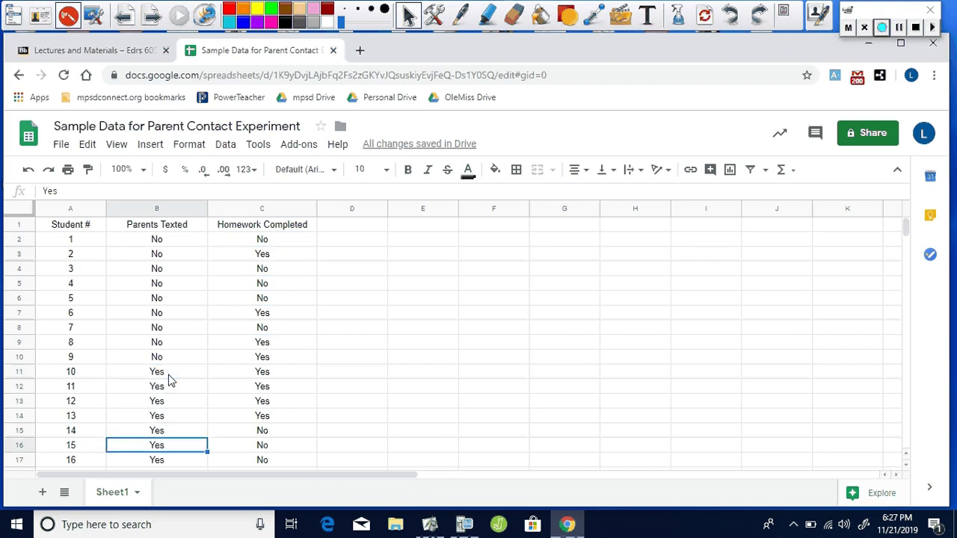
{"action": "key", "text": "Down"}
{"action": "key", "text": "Down"}
{"action": "key", "text": "Down"}
{"action": "key", "text": "Down"}
{"action": "key", "text": "Up"}
{"action": "scroll", "coordinate": [224, 392], "scroll_direction": "up", "scroll_amount": 1}
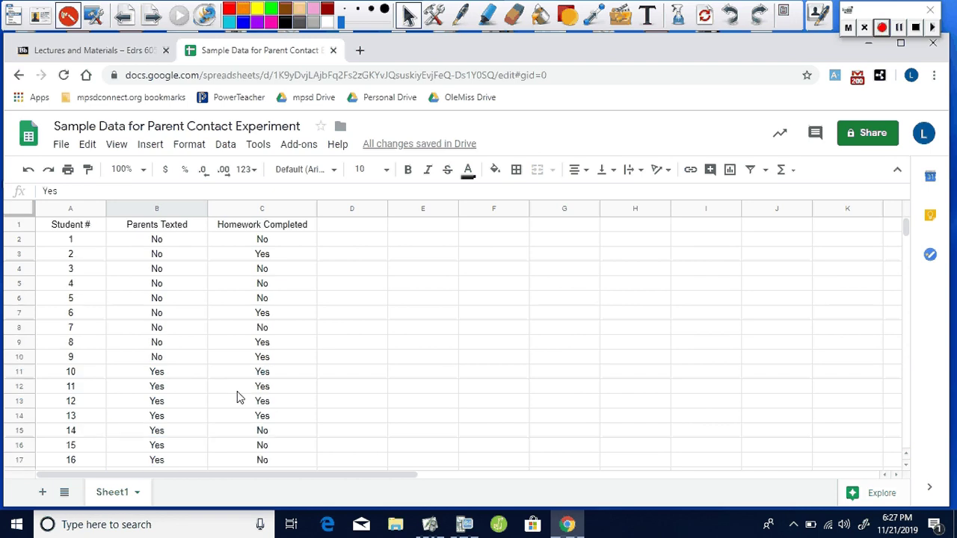
Check the Homework Completed entries against Parents Texted for student 10 onward.
{"action": "left_click", "coordinate": [247, 373]}
{"action": "key", "text": "Down"}
{"action": "key", "text": "Down"}
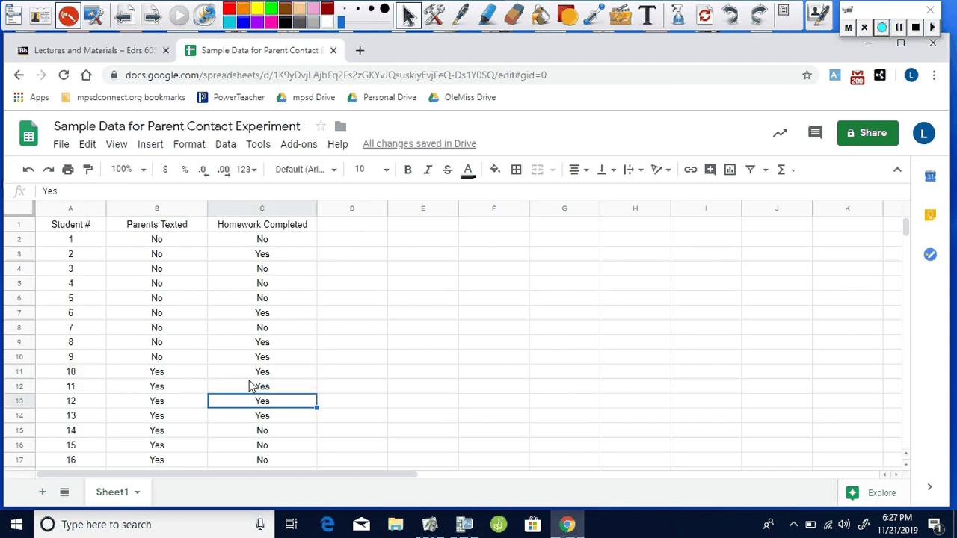
{"action": "left_click", "coordinate": [166, 377]}
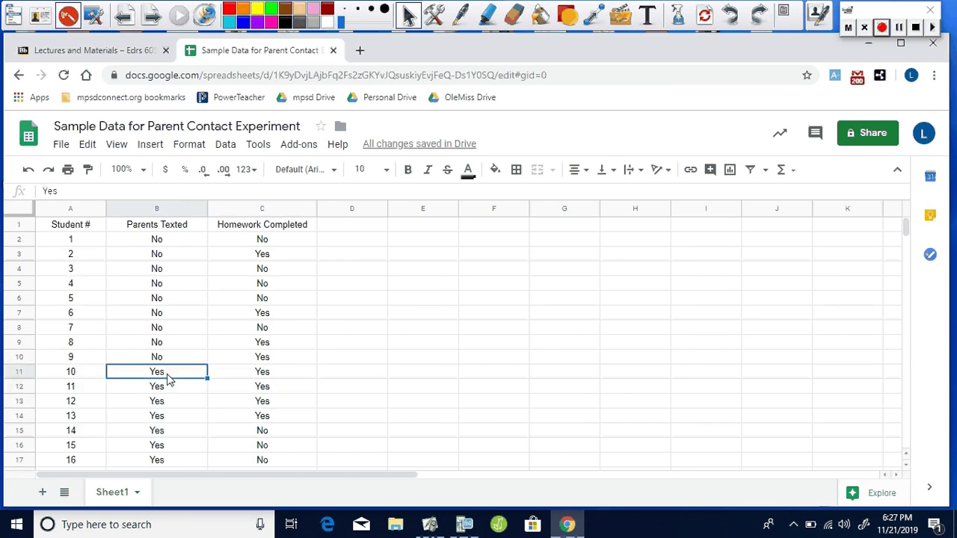
{"action": "left_click", "coordinate": [253, 379]}
{"action": "key", "text": "Down"}
{"action": "key", "text": "Down"}
{"action": "key", "text": "Down"}
{"action": "key", "text": "Down"}
{"action": "key", "text": "Down"}
{"action": "key", "text": "Down"}
{"action": "key", "text": "Down"}
{"action": "key", "text": "Down"}
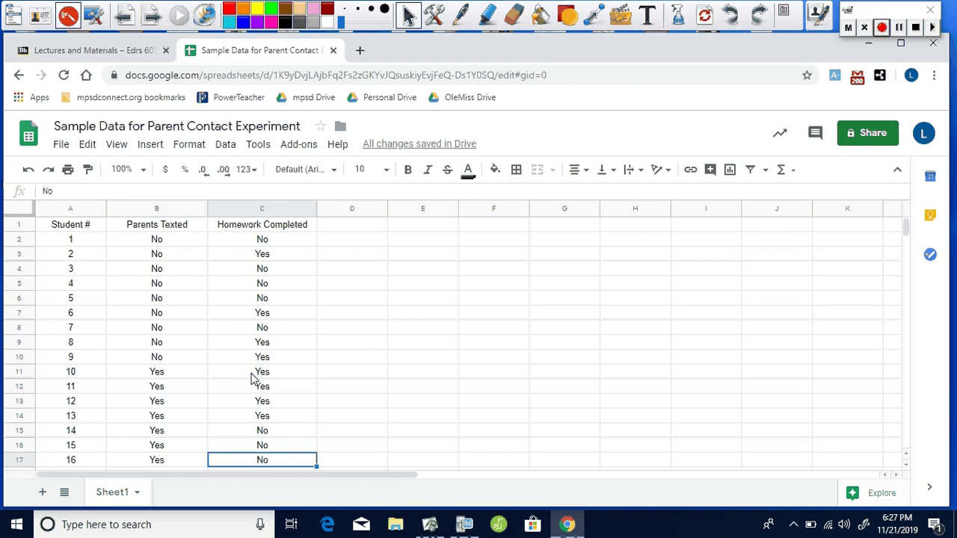
{"action": "key", "text": "Up"}
{"action": "key", "text": "Up"}
{"action": "scroll", "coordinate": [257, 374], "scroll_direction": "up", "scroll_amount": 2}
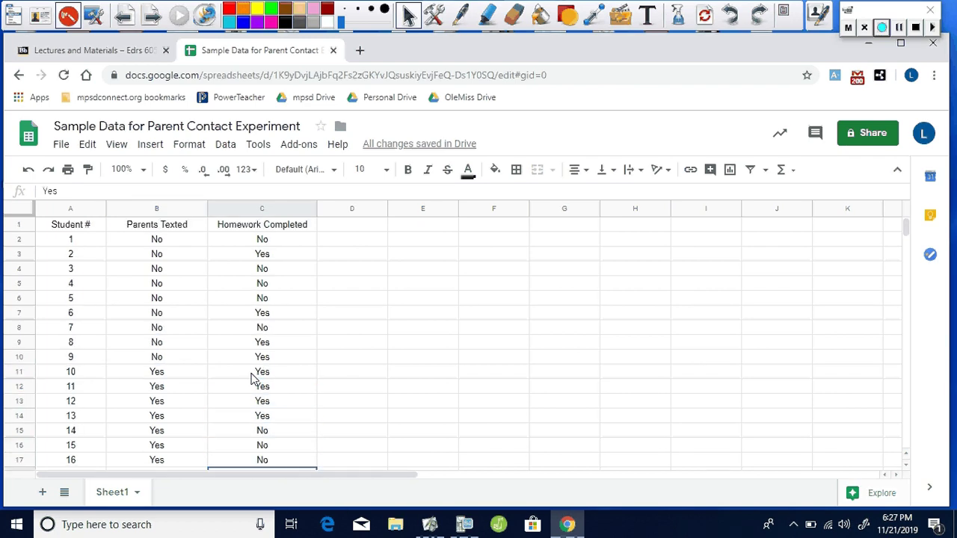
Download the current sheet as a comma-separated values (.csv) file.
{"action": "left_click", "coordinate": [156, 243]}
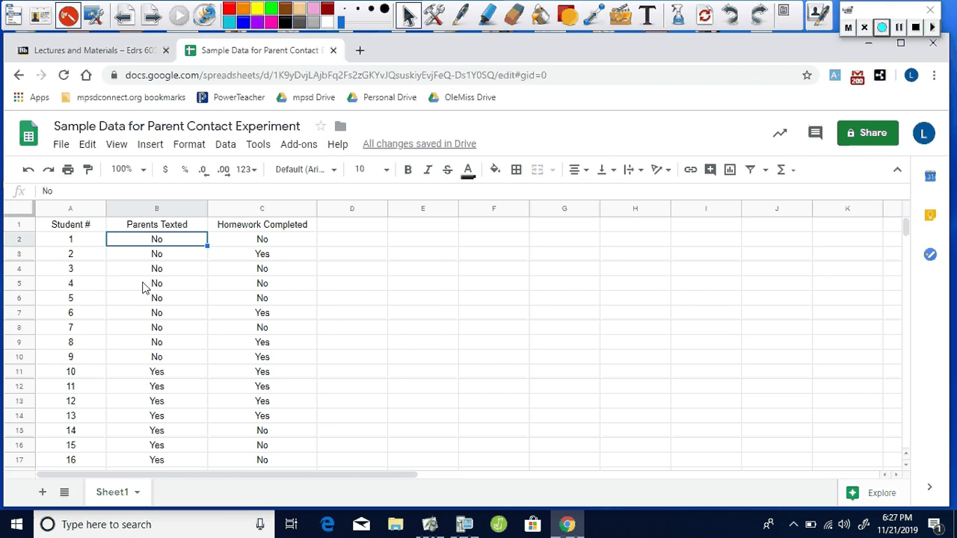
{"action": "left_click", "coordinate": [61, 146]}
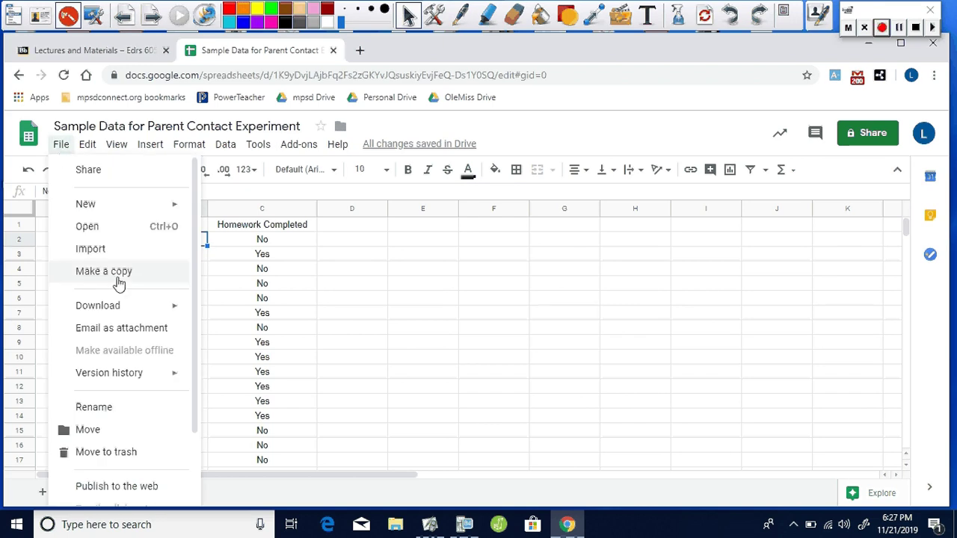
{"action": "mouse_move", "coordinate": [130, 308]}
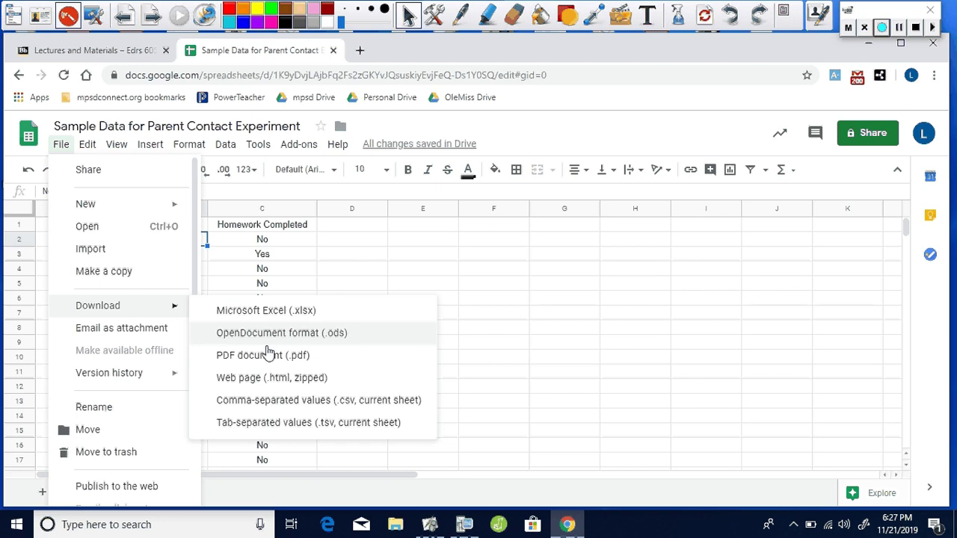
{"action": "left_click", "coordinate": [335, 402]}
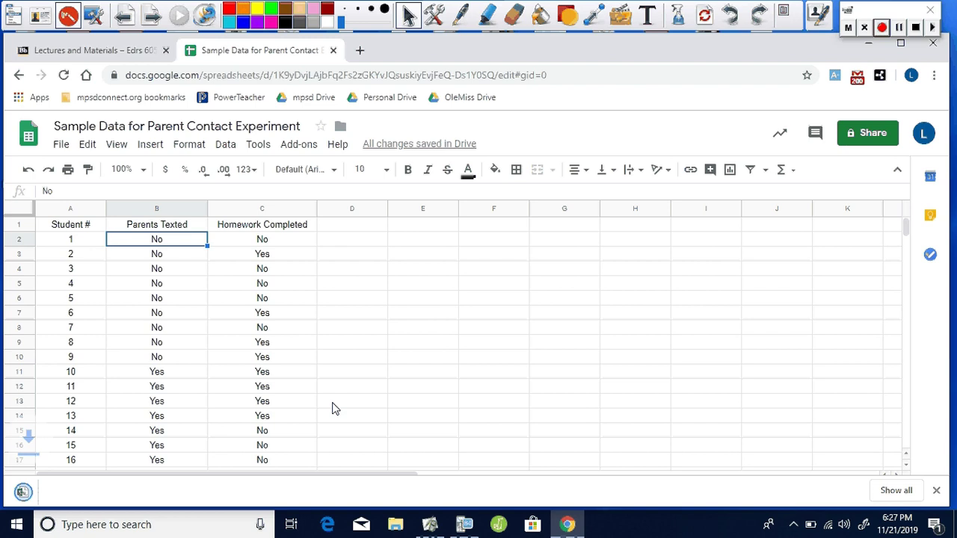
Switch to JASP and fit its window just below the annotation toolbar, widened to the full screen width.
{"action": "left_click", "coordinate": [499, 525]}
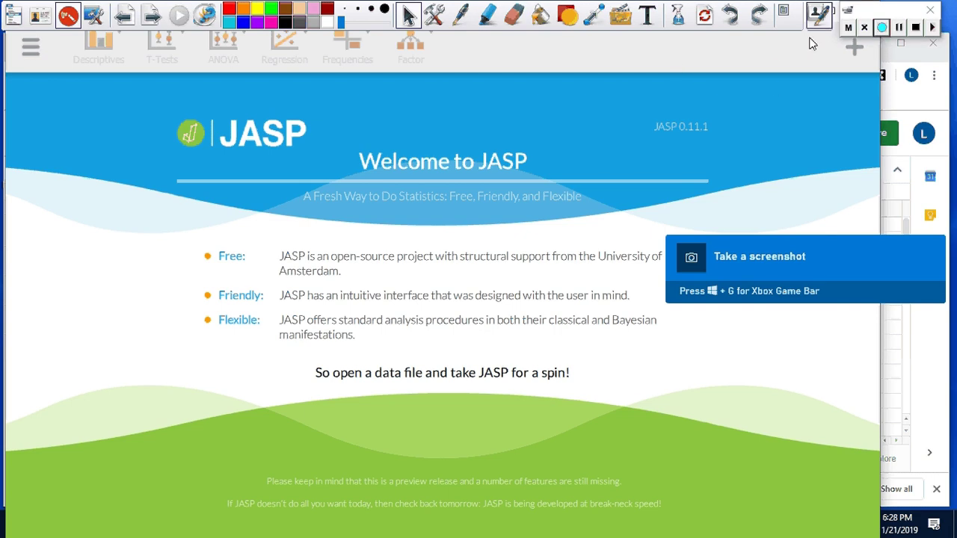
{"action": "left_click", "coordinate": [94, 15]}
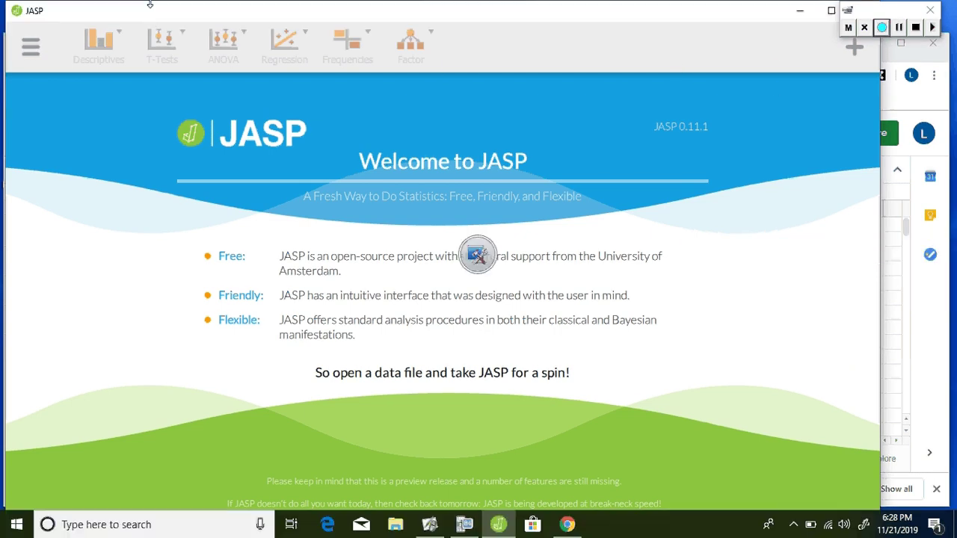
{"action": "left_click_drag", "start_coordinate": [150, 6], "coordinate": [198, 96]}
{"action": "left_click", "coordinate": [477, 256]}
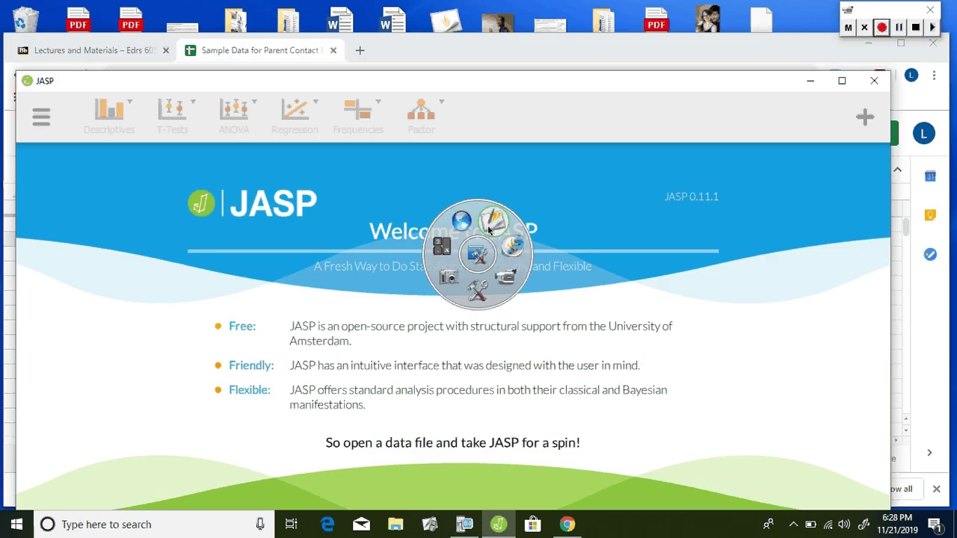
{"action": "left_click", "coordinate": [490, 231]}
{"action": "mouse_move", "coordinate": [332, 84]}
{"action": "left_mouse_down"}
{"action": "mouse_move", "coordinate": [323, 52]}
{"action": "mouse_move", "coordinate": [357, 96]}
{"action": "mouse_move", "coordinate": [366, 143]}
{"action": "mouse_move", "coordinate": [314, 82]}
{"action": "mouse_move", "coordinate": [327, 43]}
{"action": "left_mouse_up"}
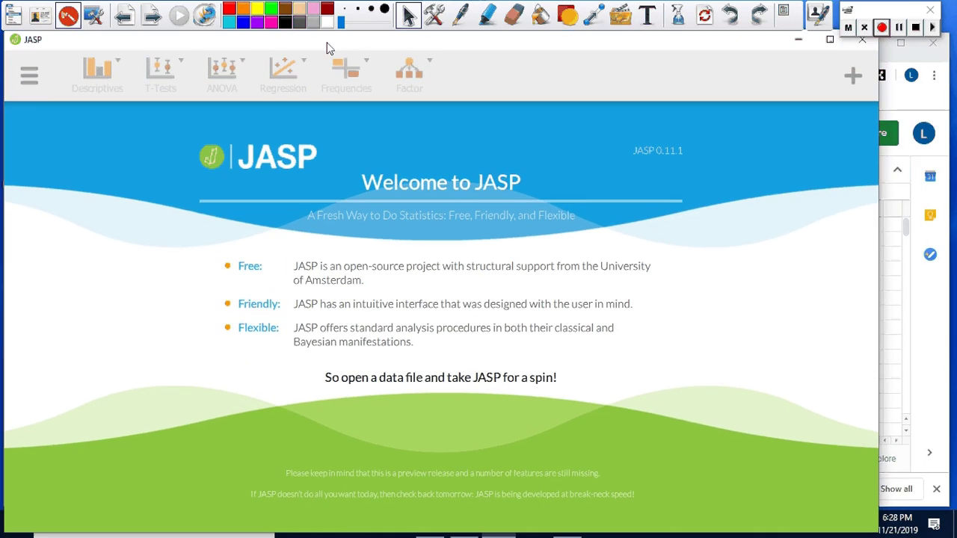
{"action": "left_click_drag", "start_coordinate": [880, 308], "coordinate": [952, 308]}
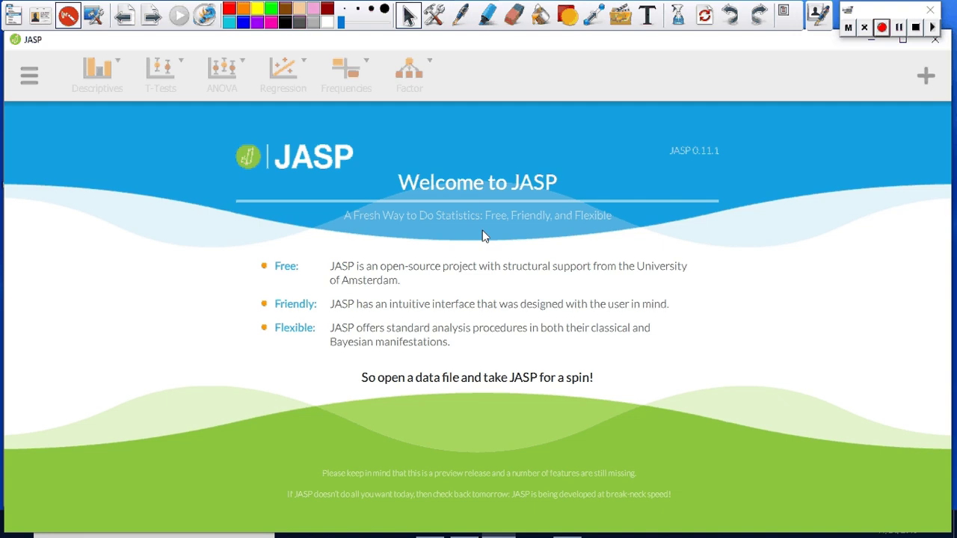
Open the Sample Data for Parent Contact Experiment - Sheet1 CSV file from the computer's Downloads folder.
{"action": "left_click", "coordinate": [29, 75]}
{"action": "left_click", "coordinate": [89, 127]}
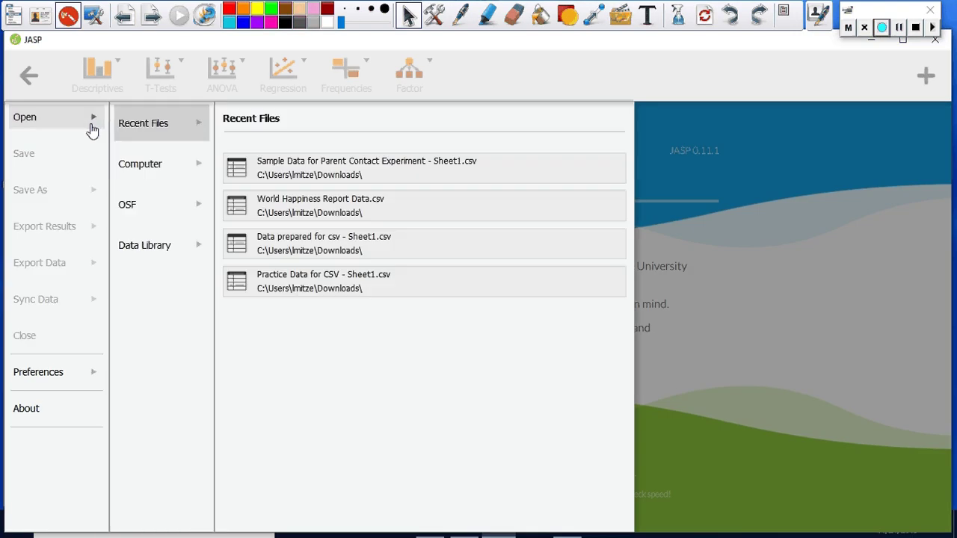
{"action": "left_click", "coordinate": [180, 171]}
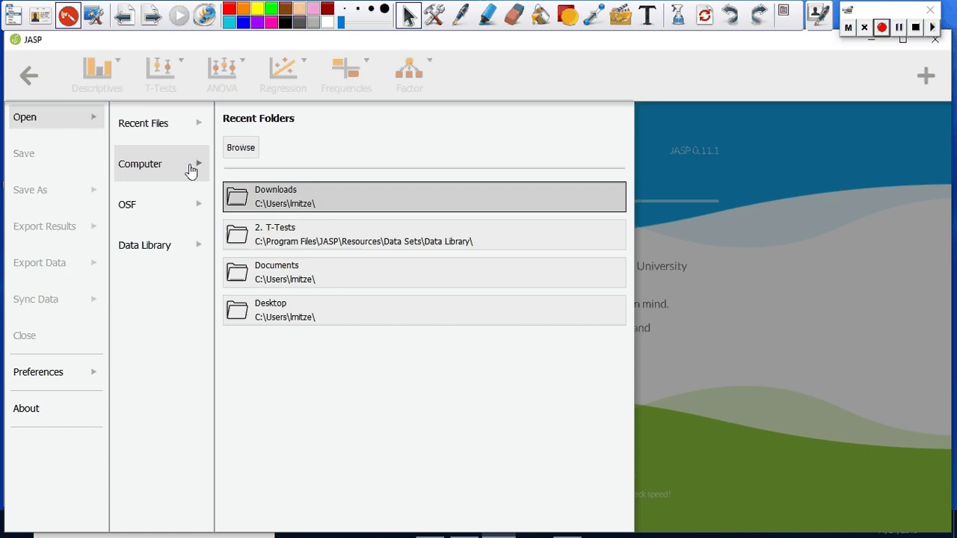
{"action": "left_click", "coordinate": [280, 207]}
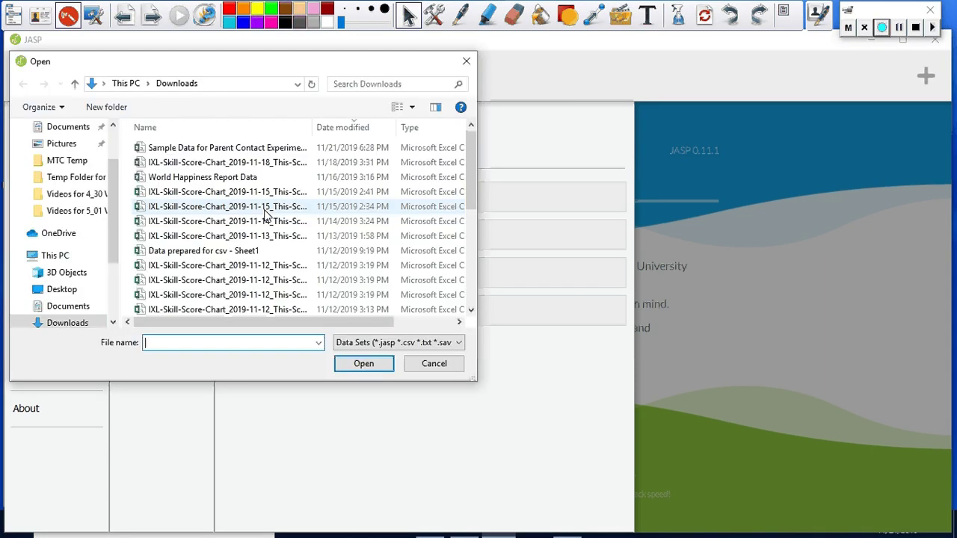
{"action": "left_click", "coordinate": [189, 148]}
{"action": "left_click", "coordinate": [364, 364]}
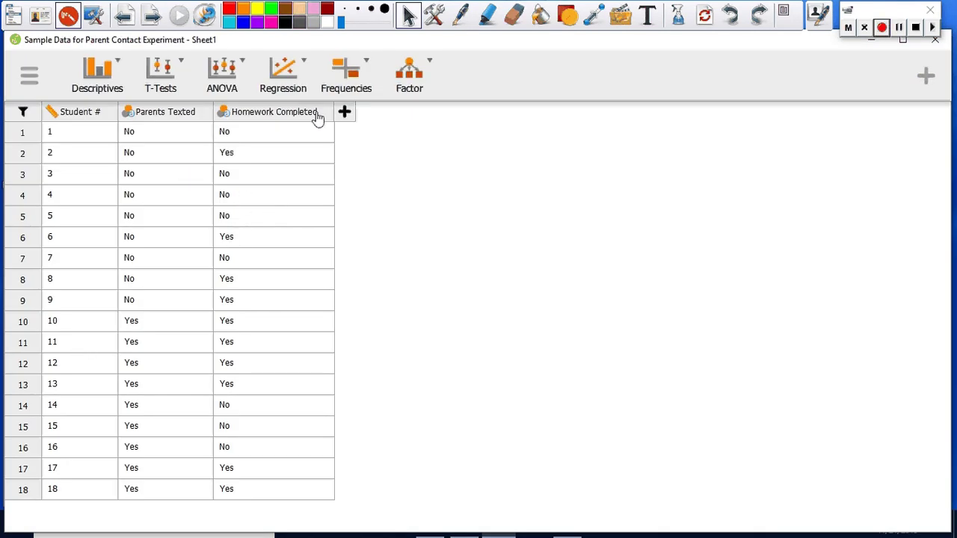
Start a Contingency Tables frequency analysis and assign the Parents Texted variable to Columns.
{"action": "left_click", "coordinate": [360, 84]}
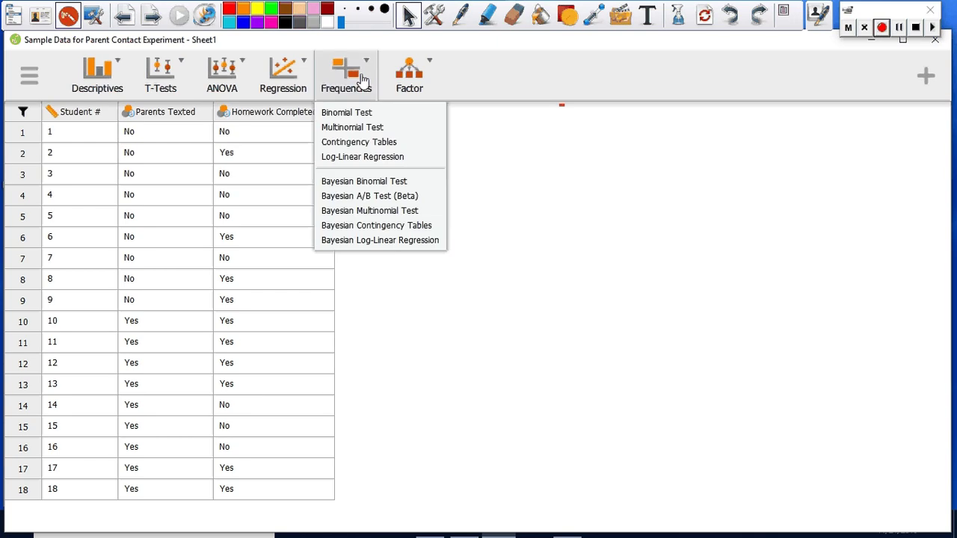
{"action": "left_click", "coordinate": [364, 145]}
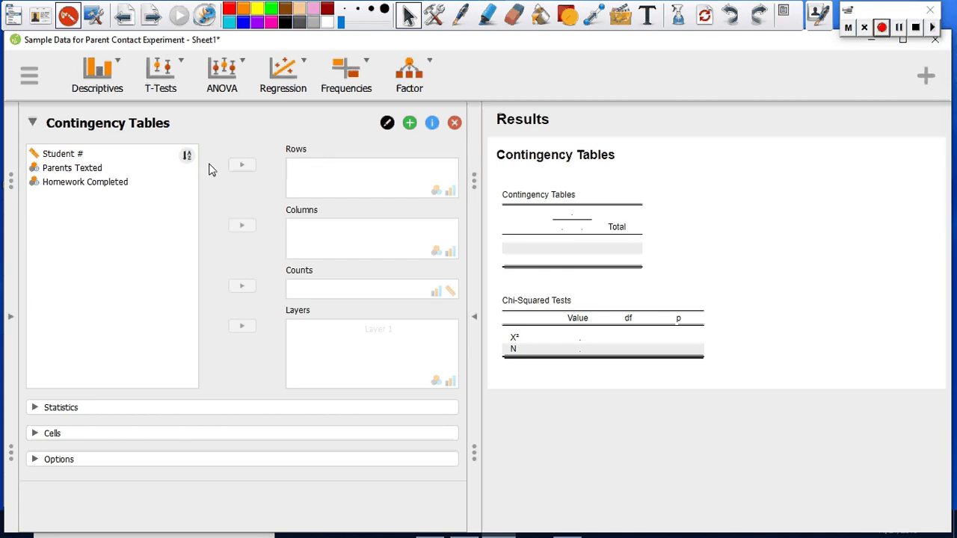
{"action": "left_click", "coordinate": [193, 184]}
{"action": "left_click", "coordinate": [107, 171]}
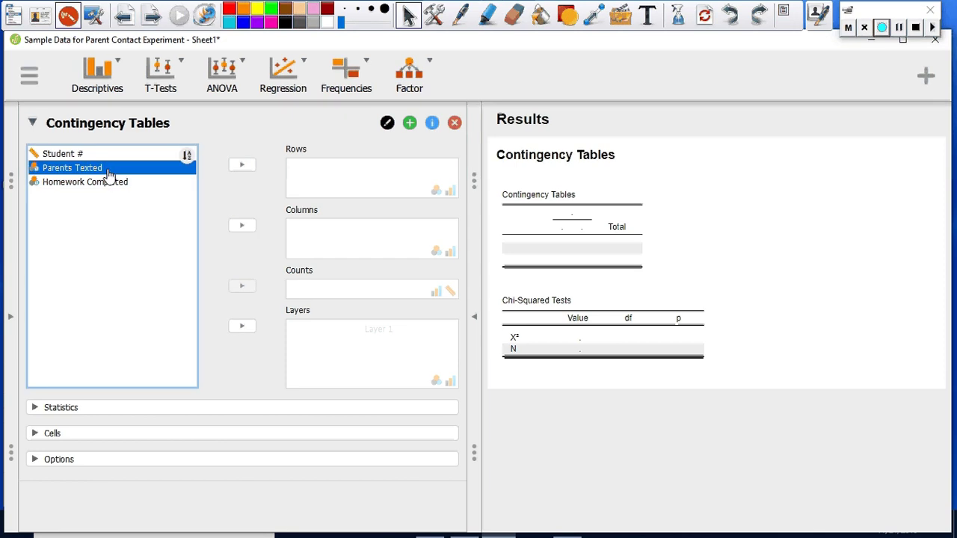
{"action": "left_click", "coordinate": [242, 223]}
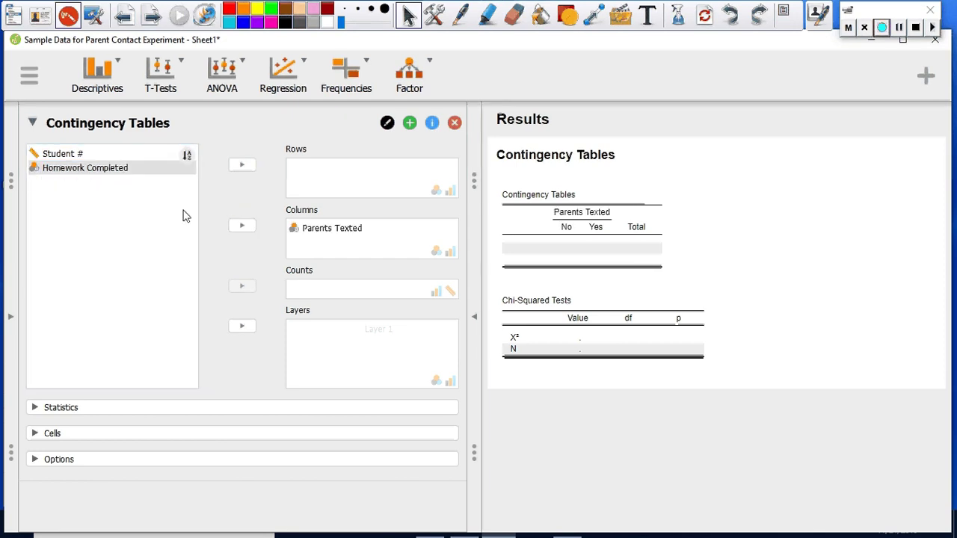
Assign the Homework Completed variable to Rows and show column percentages in the contingency table's cells.
{"action": "left_click", "coordinate": [113, 169]}
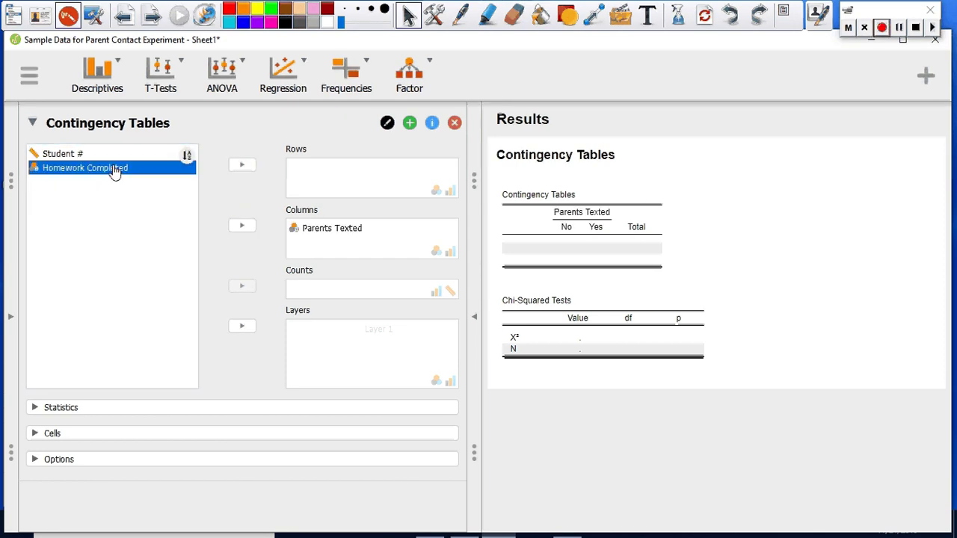
{"action": "left_click", "coordinate": [244, 167]}
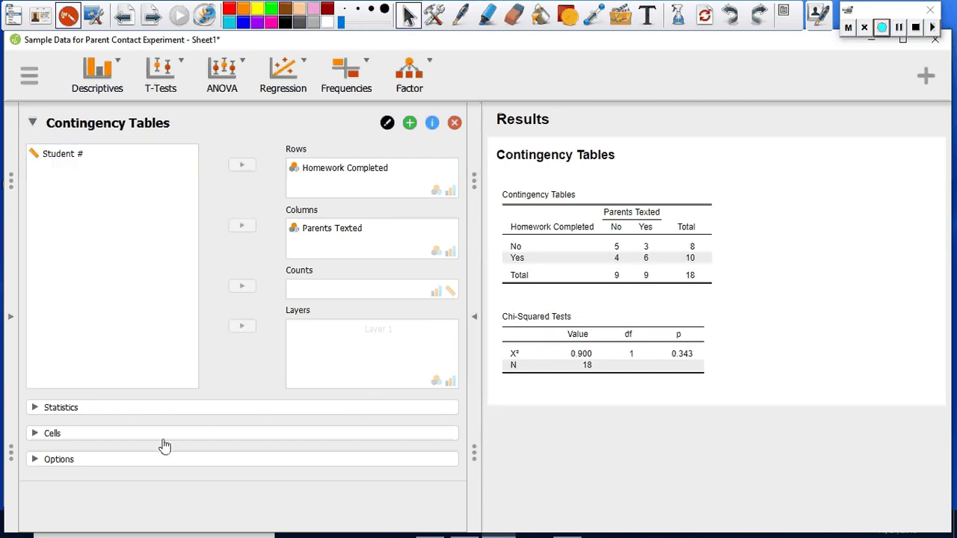
{"action": "left_click", "coordinate": [126, 435]}
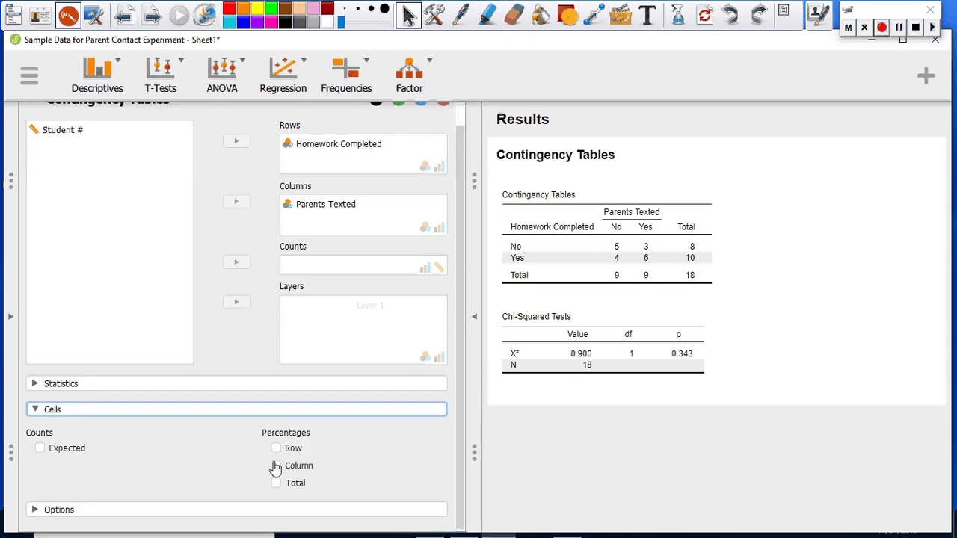
{"action": "left_click", "coordinate": [276, 466]}
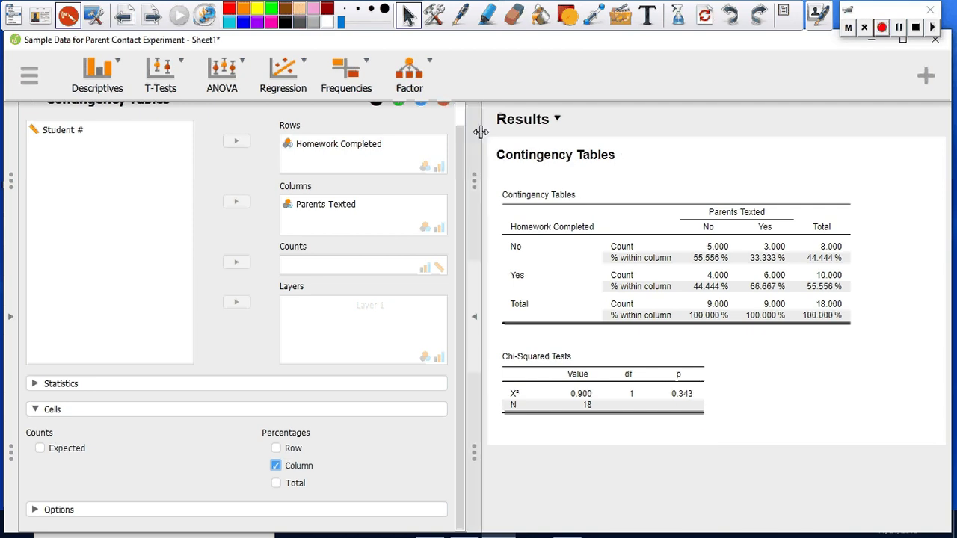
Handwrite "p < .05" with the annotation pen beside the Chi-Squared Tests table, then return to the selection pointer.
{"action": "left_click", "coordinate": [461, 15]}
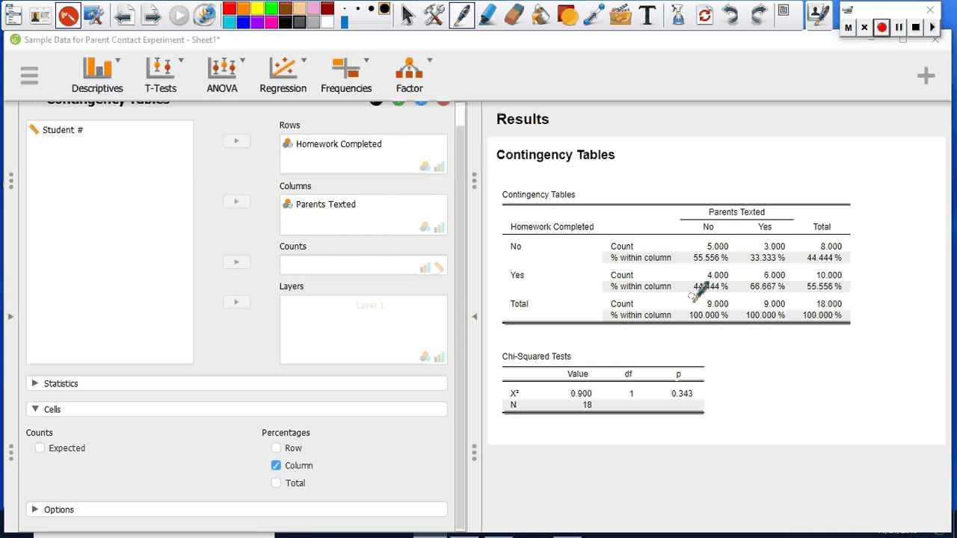
{"action": "mouse_move", "coordinate": [754, 368]}
{"action": "left_mouse_down"}
{"action": "mouse_move", "coordinate": [750, 394]}
{"action": "mouse_move", "coordinate": [750, 361]}
{"action": "mouse_move", "coordinate": [757, 372]}
{"action": "mouse_move", "coordinate": [840, 364]}
{"action": "mouse_move", "coordinate": [851, 378]}
{"action": "mouse_move", "coordinate": [826, 381]}
{"action": "left_mouse_up"}
{"action": "left_click", "coordinate": [813, 374]}
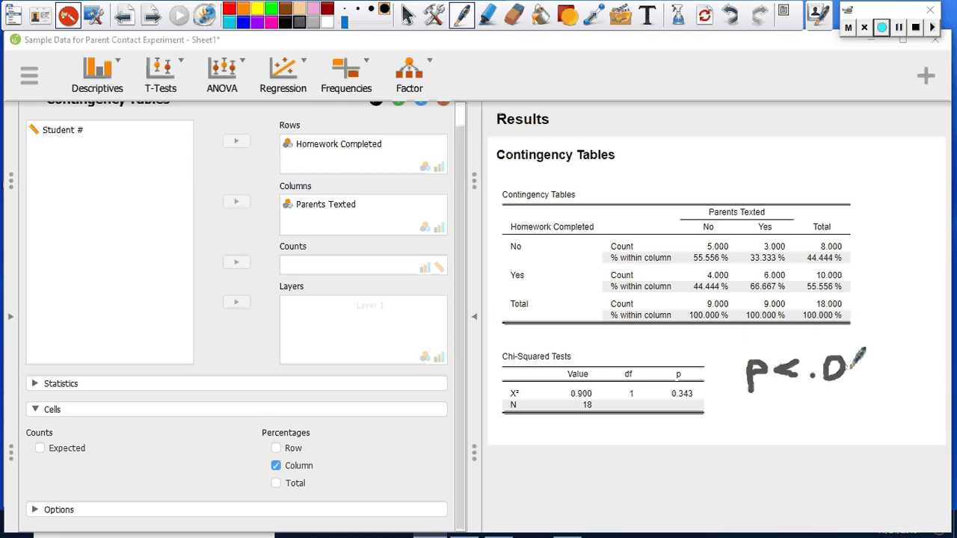
{"action": "mouse_move", "coordinate": [866, 353]}
{"action": "left_mouse_down"}
{"action": "mouse_move", "coordinate": [854, 369]}
{"action": "mouse_move", "coordinate": [865, 369]}
{"action": "mouse_move", "coordinate": [845, 379]}
{"action": "left_mouse_up"}
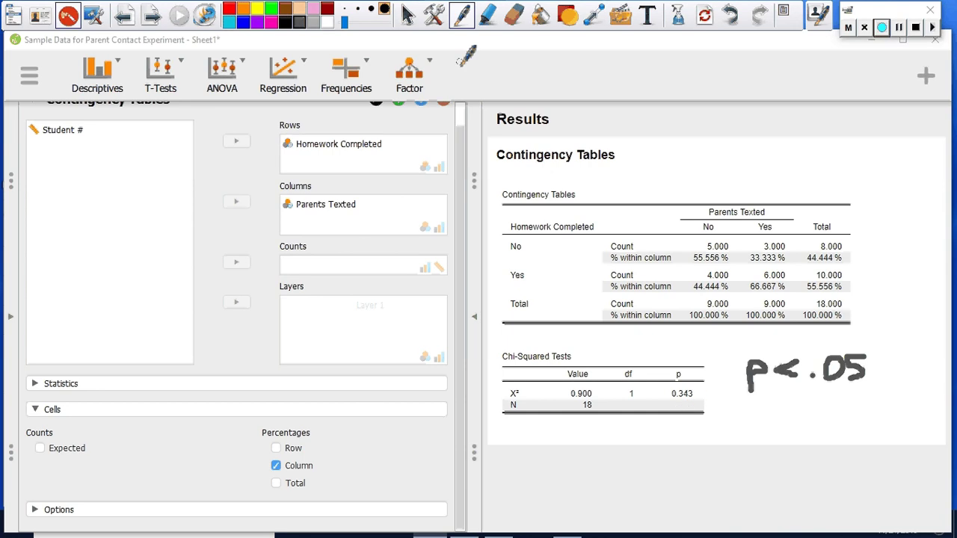
{"action": "left_click", "coordinate": [407, 15]}
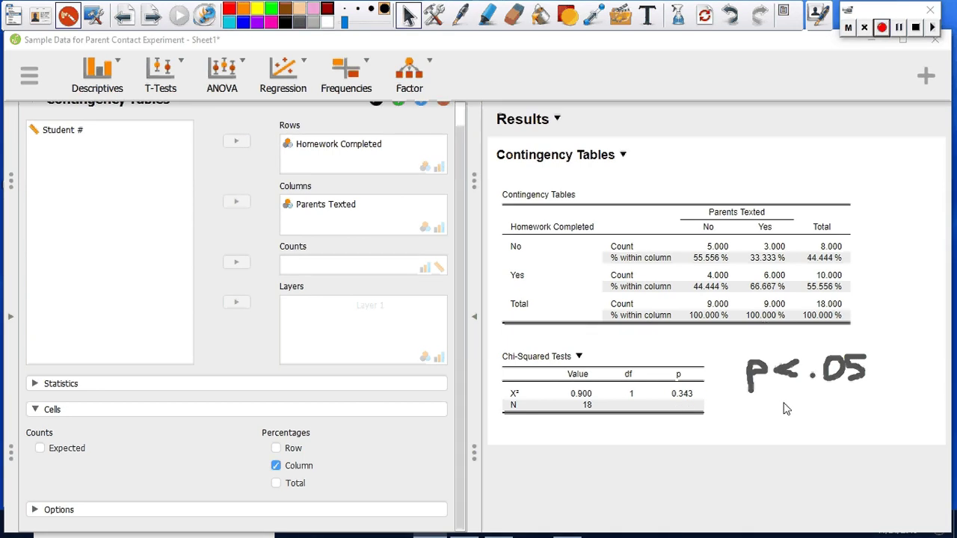